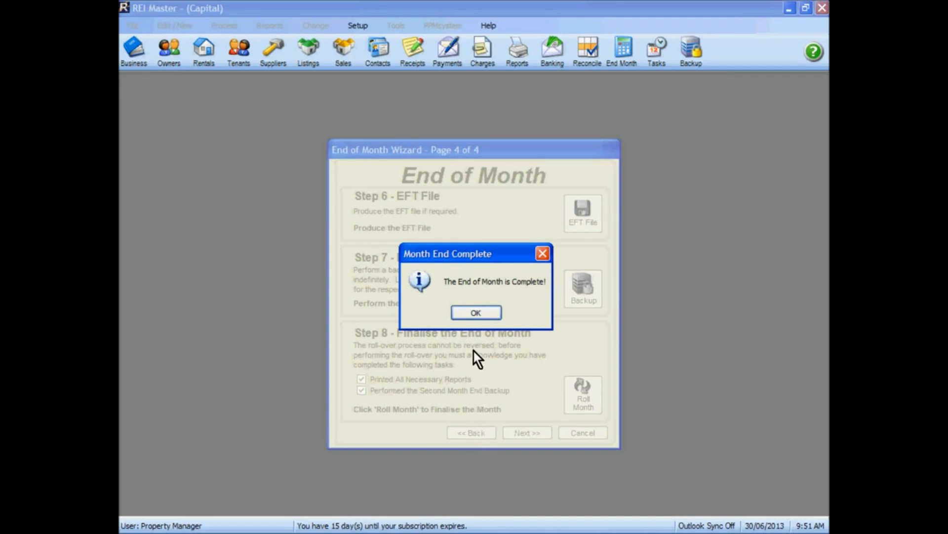
# Acknowledge the month-end completion and financial year-end notices, and open the Step 1 backup for the end of financial year.
pyautogui.click(475, 313)
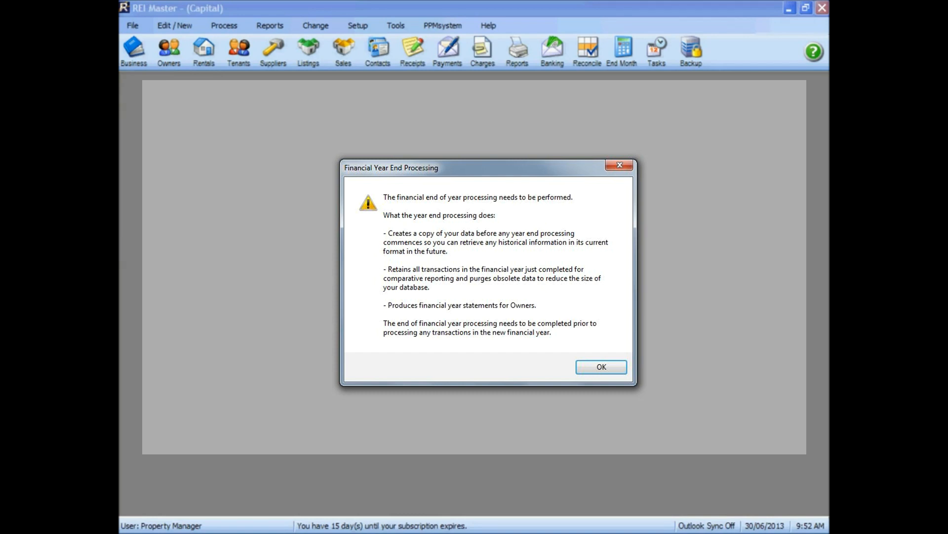
pyautogui.press('Return')
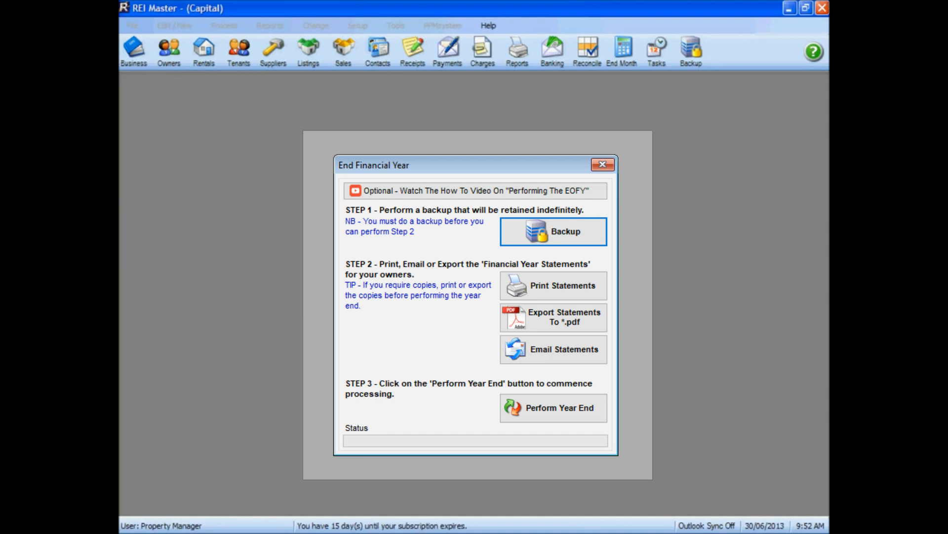
pyautogui.click(549, 231)
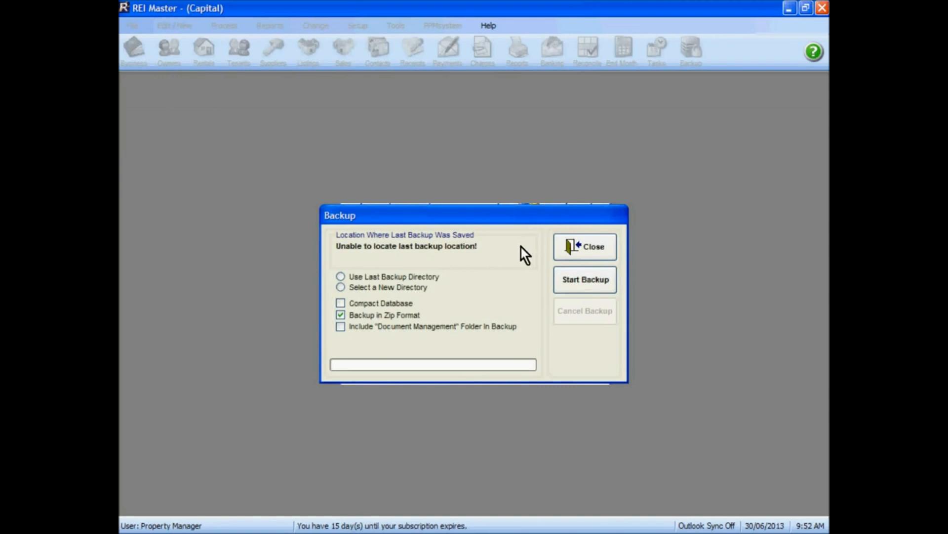
# Set the backup destination to a new directory named "EOFY 2012 - 2013" inside REI Master's Documents.
pyautogui.click(340, 287)
pyautogui.doubleClick(438, 319)
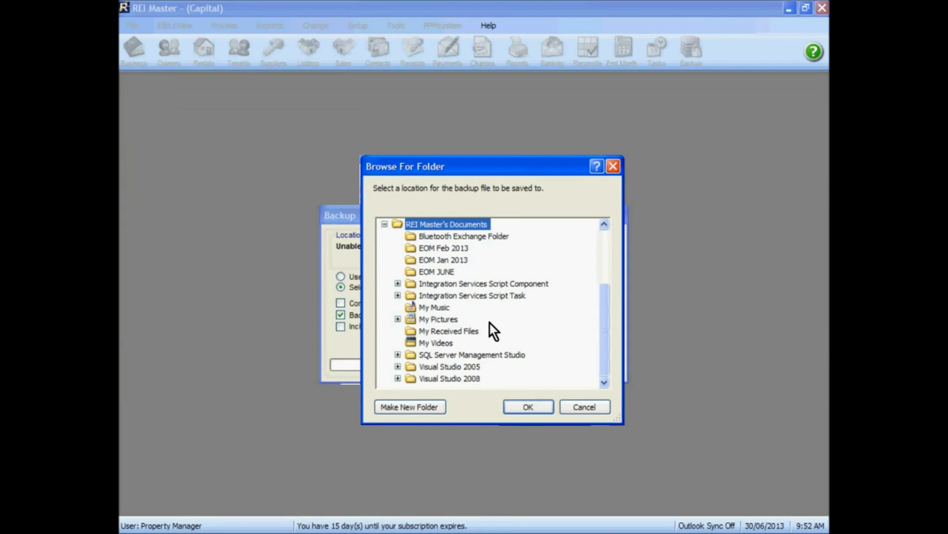
pyautogui.click(423, 406)
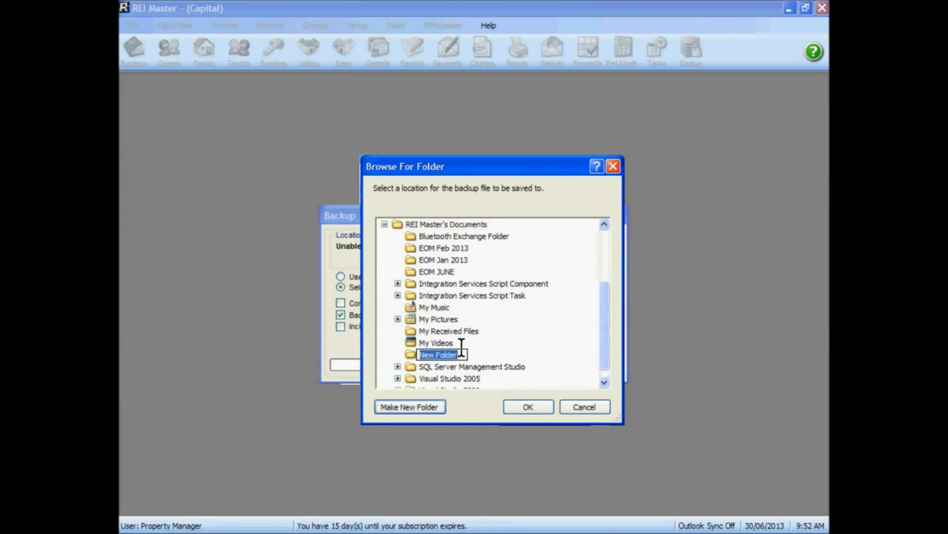
pyautogui.write('EO')
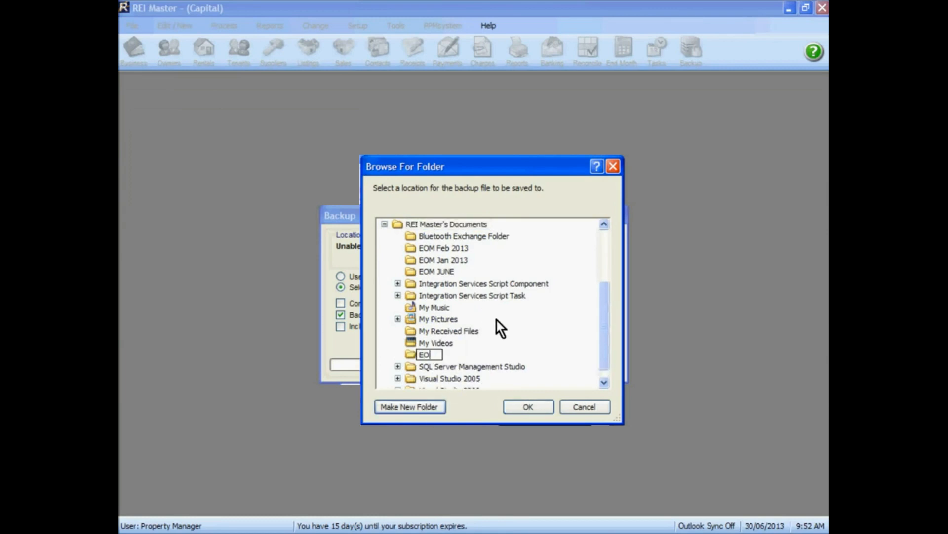
pyautogui.write('FY 2012 - 2013')
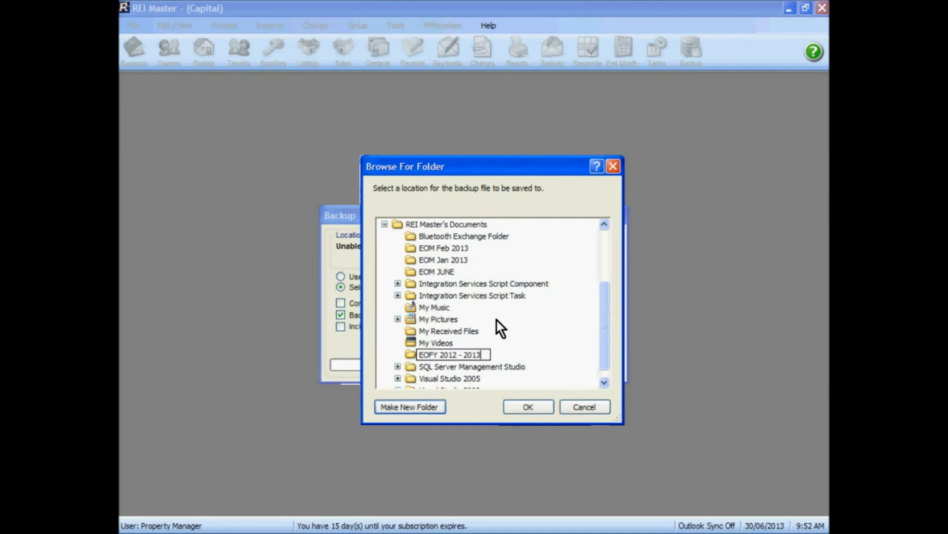
pyautogui.press('Return')
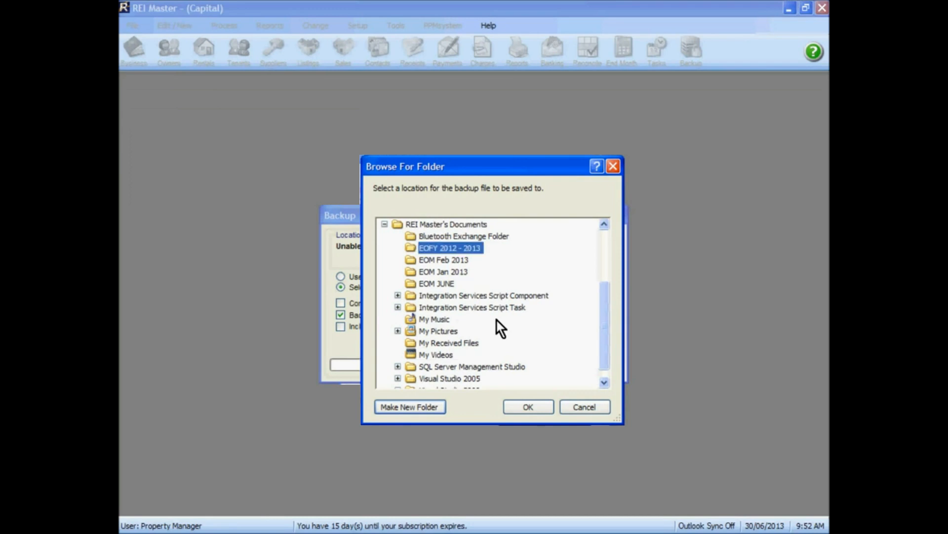
pyautogui.click(530, 409)
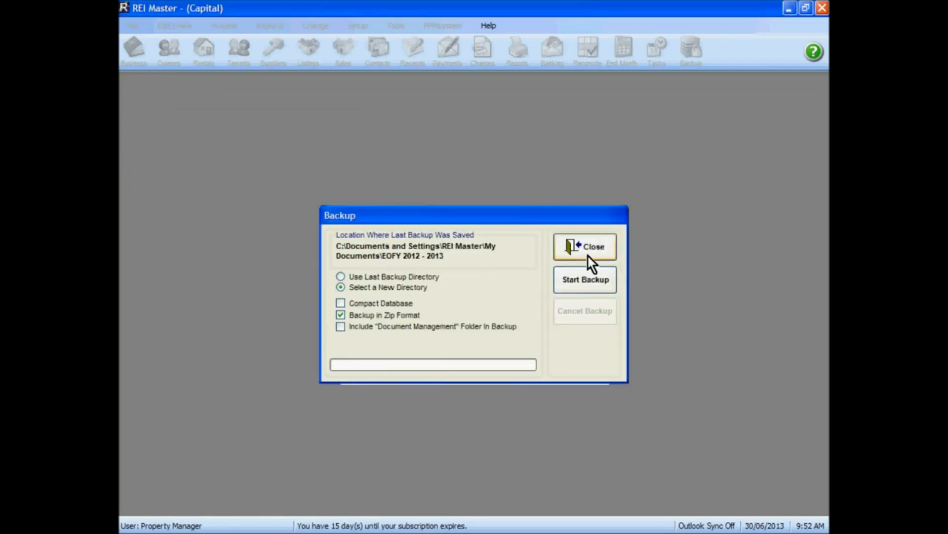
# Run the database backup in zip format to the chosen directory and close the backup dialog.
pyautogui.click(584, 276)
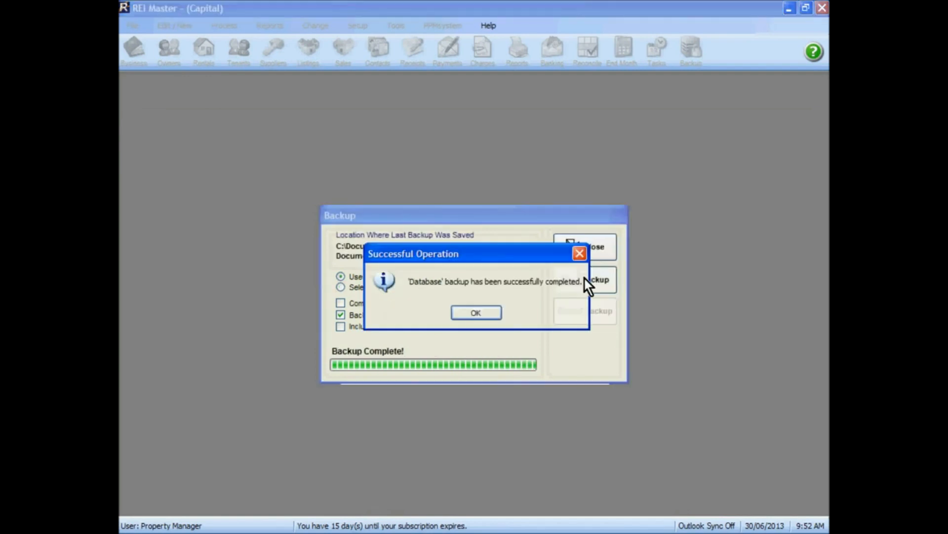
pyautogui.click(489, 311)
pyautogui.click(577, 247)
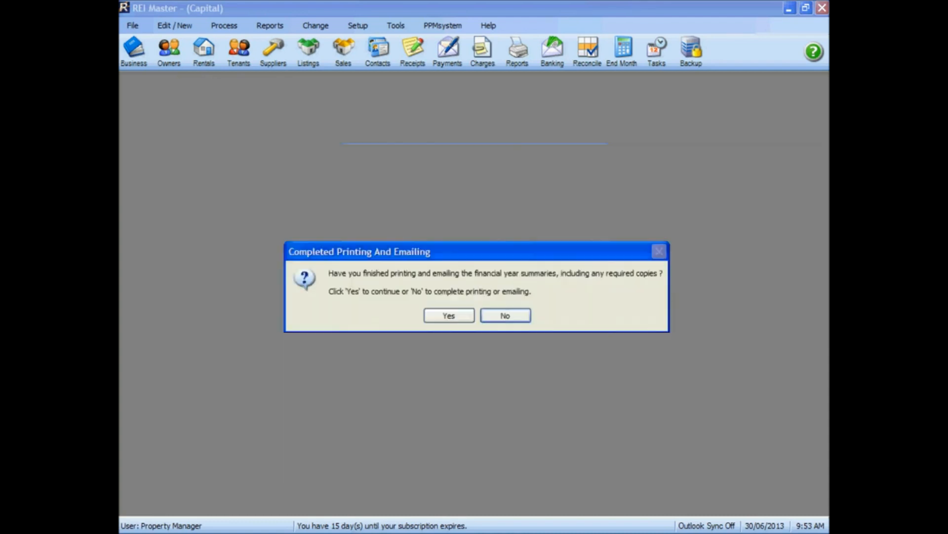
# Perform the financial year end, confirming that the printing and emailing of owner summaries is finished.
pyautogui.click(451, 317)
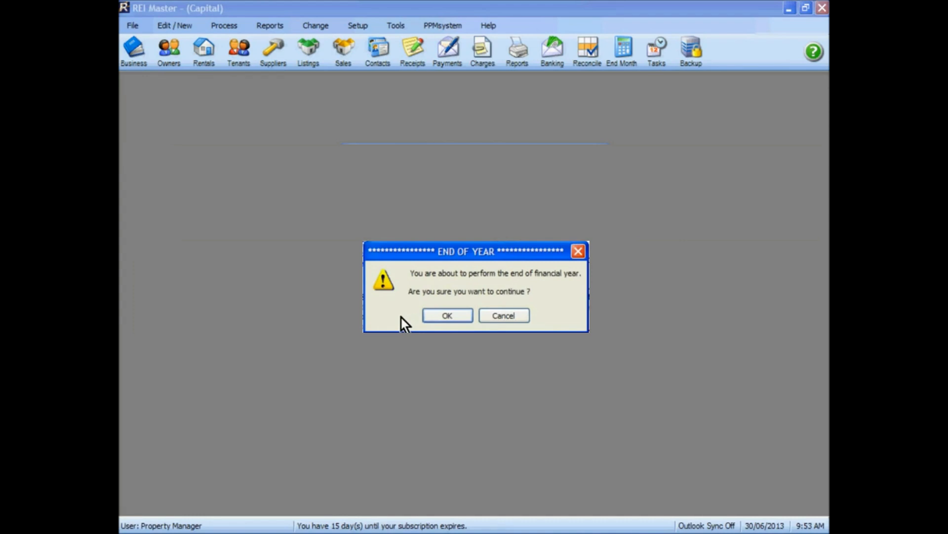
pyautogui.click(451, 315)
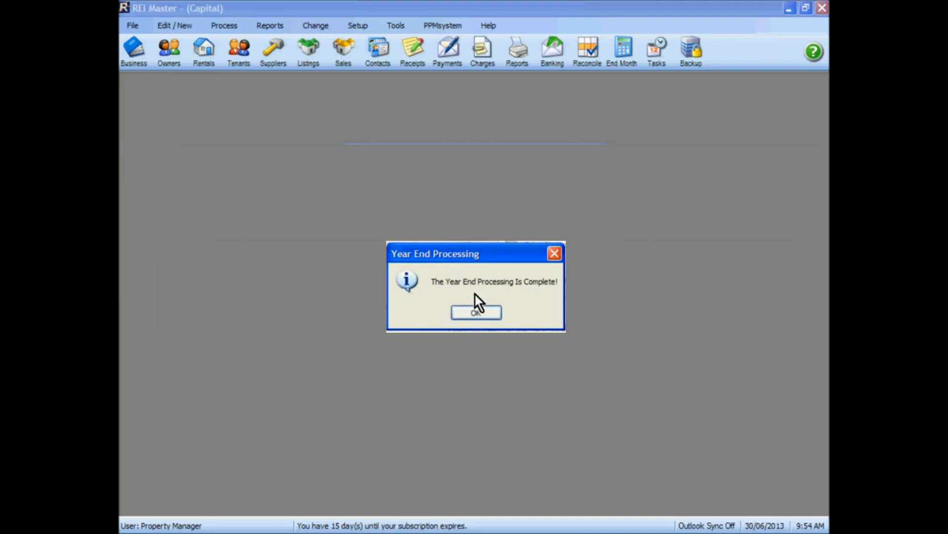
pyautogui.click(475, 312)
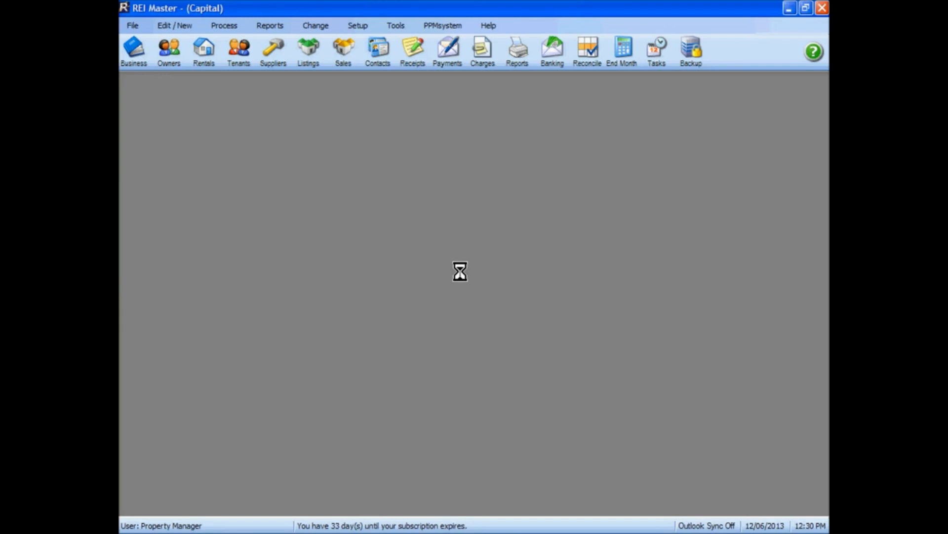
# Preview the owner's Financial Year Summary for July 2012 to June 2013, with Current Financial Year turned off.
pyautogui.click(164, 52)
pyautogui.click(232, 259)
pyautogui.doubleClick(232, 258)
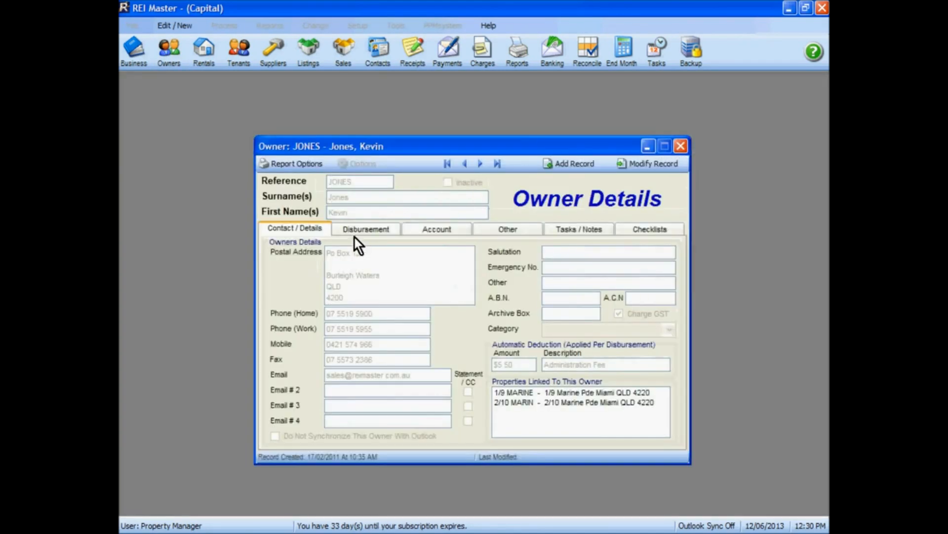
pyautogui.click(295, 166)
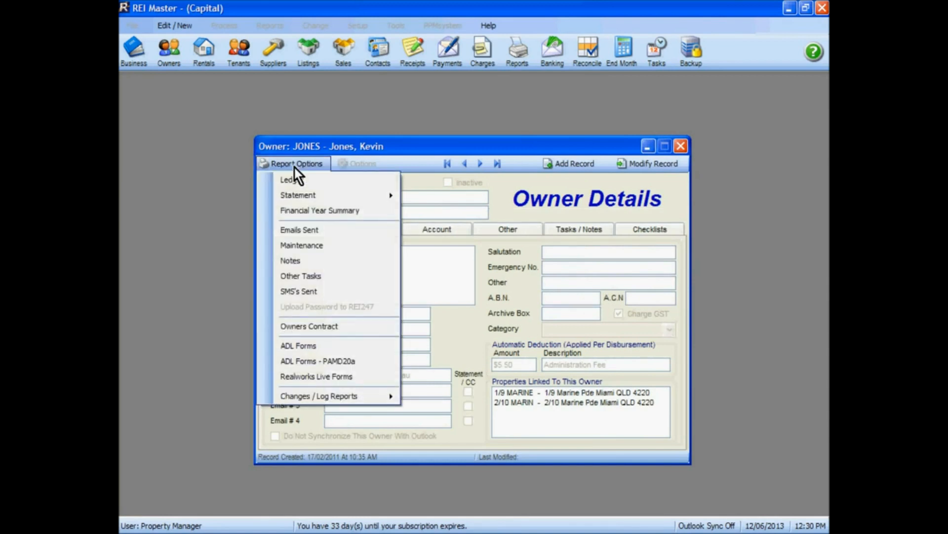
pyautogui.click(293, 212)
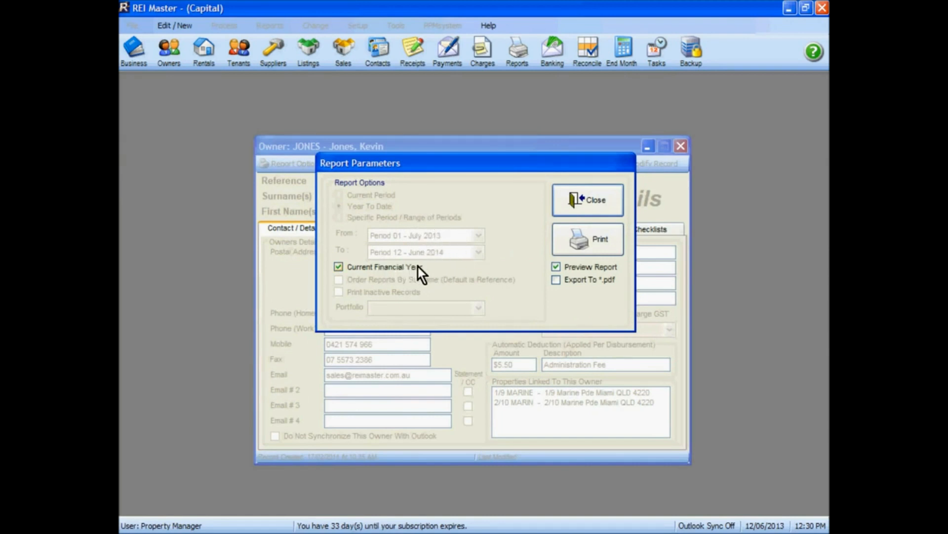
pyautogui.click(339, 268)
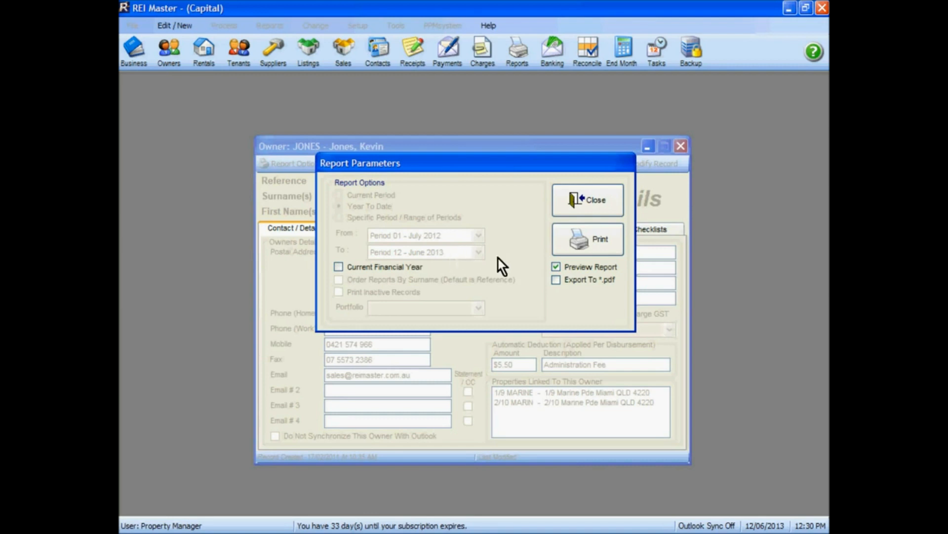
pyautogui.click(593, 239)
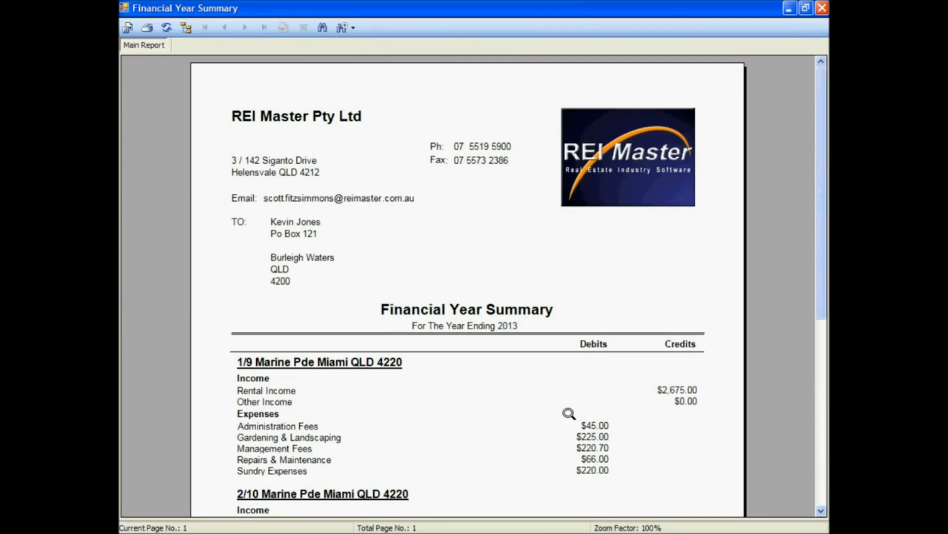
# Examine the summary's income, expenses and other items, and close the report, the owner's record and the owners list.
pyautogui.moveTo(815, 312); pyautogui.dragTo(822, 400)
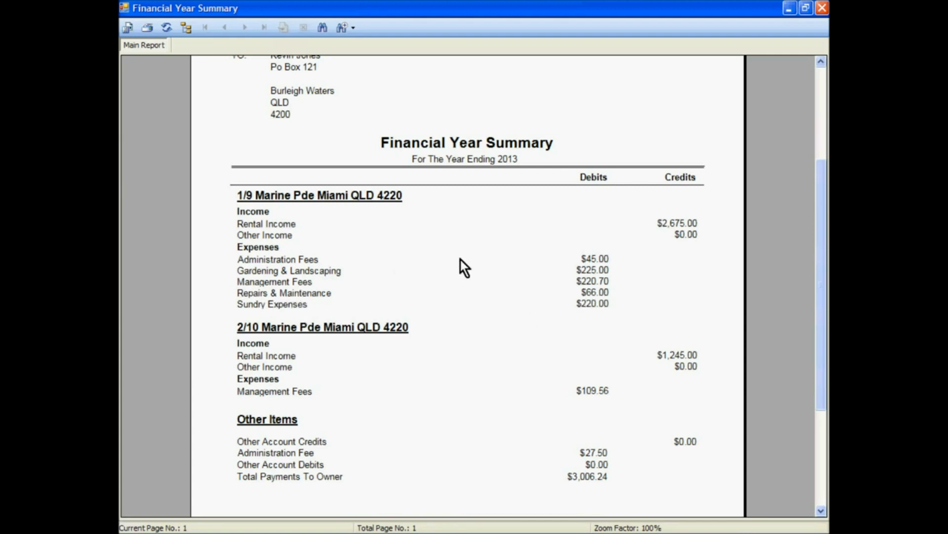
pyautogui.click(824, 10)
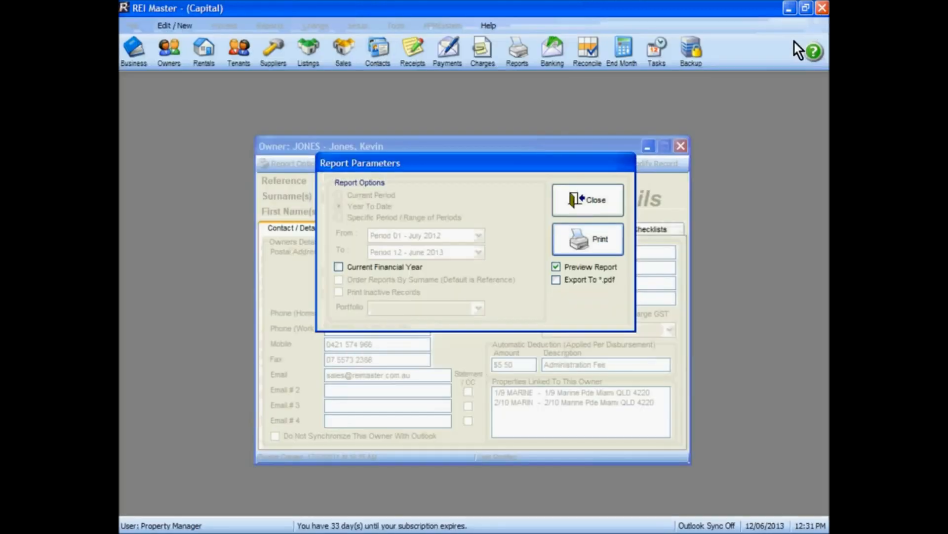
pyautogui.click(606, 197)
pyautogui.click(681, 146)
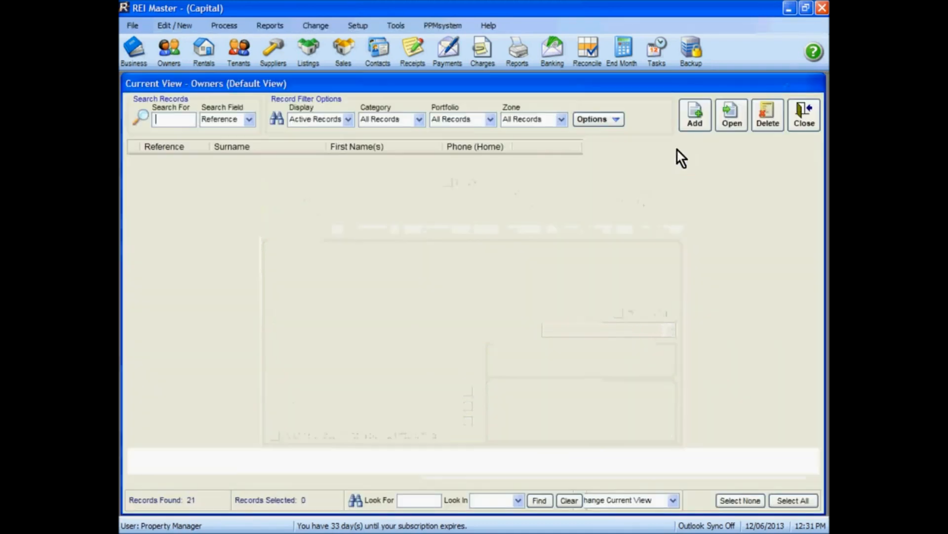
pyautogui.click(799, 111)
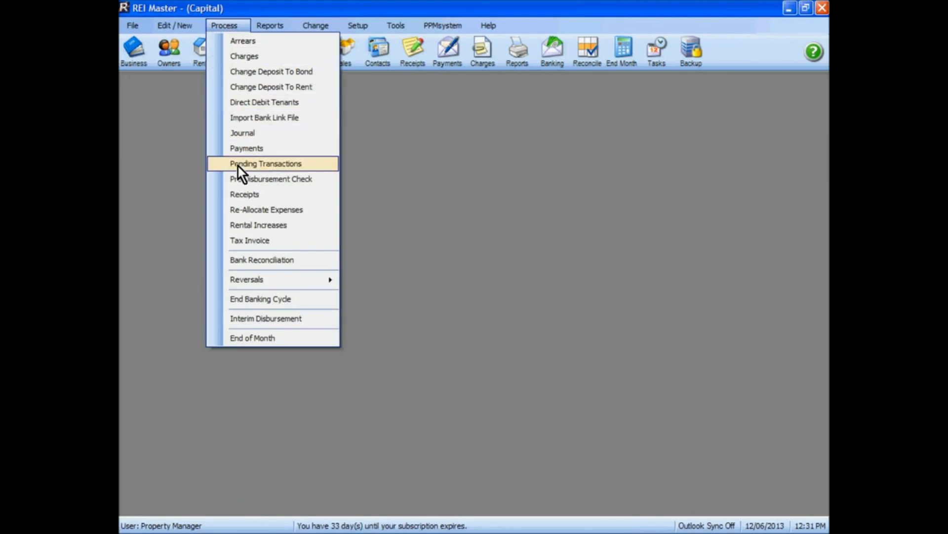
# Open Re-Allocate Expenses and load the transactions of the same owner whose summary was previewed.
pyautogui.click(300, 210)
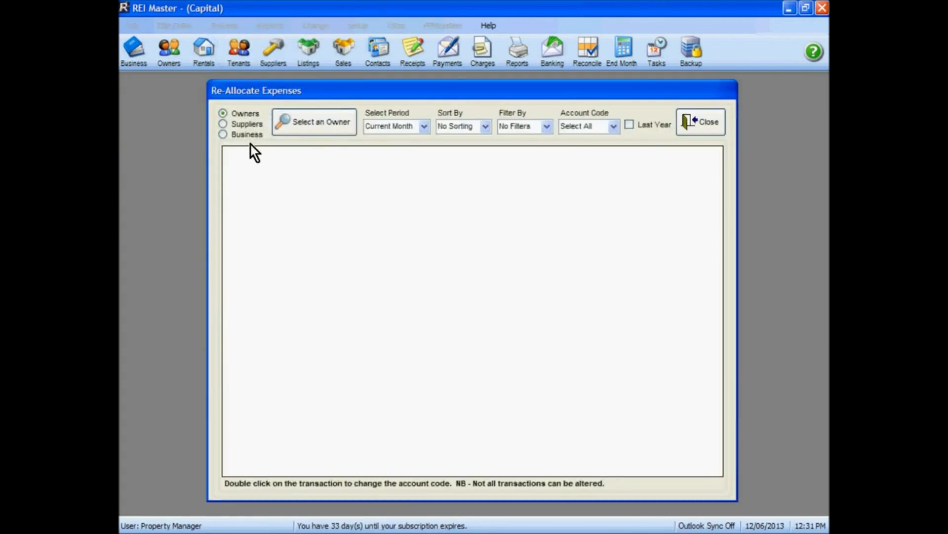
pyautogui.click(313, 123)
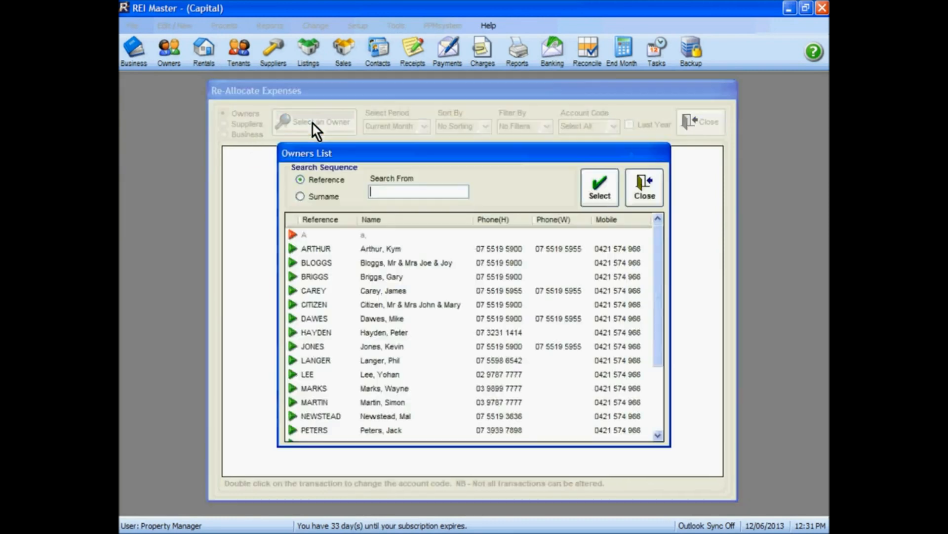
pyautogui.click(389, 347)
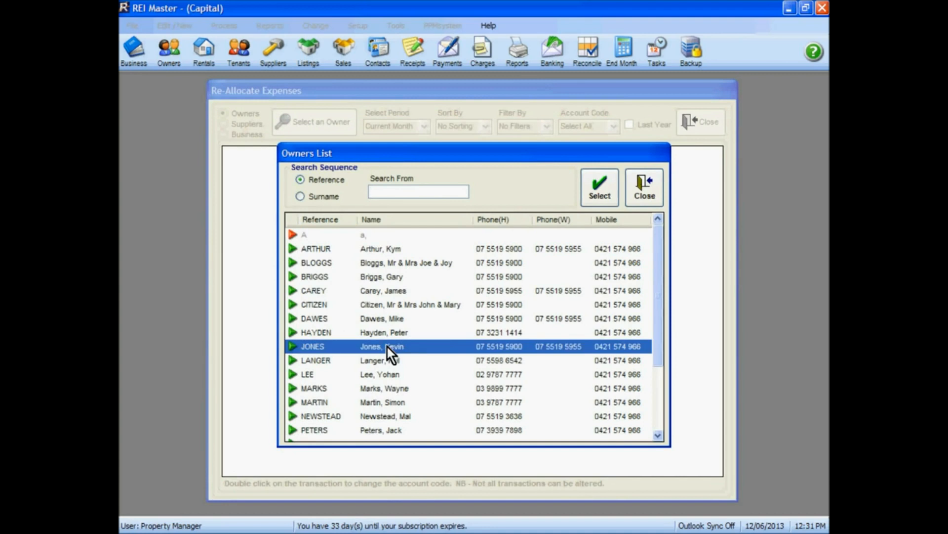
pyautogui.click(603, 192)
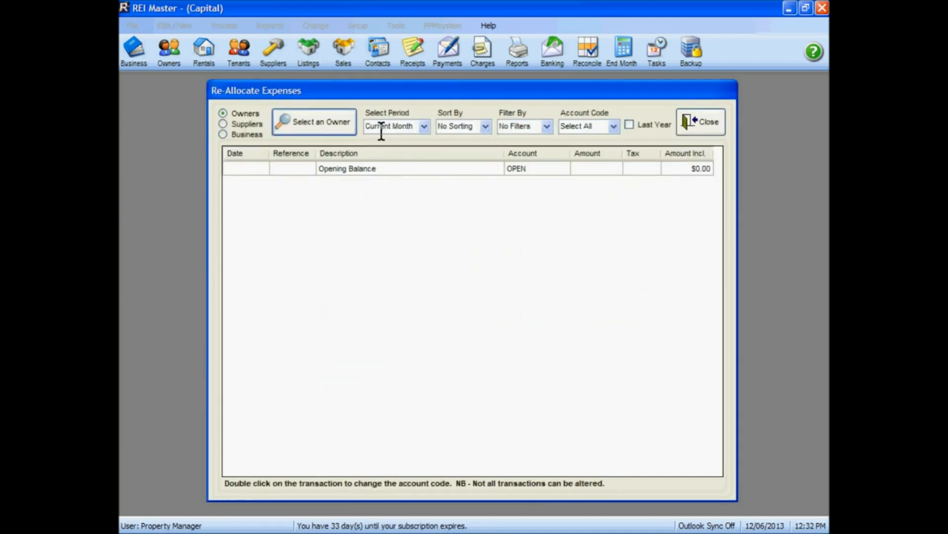
# Set the expense list's period to June and include last year's transactions.
pyautogui.click(425, 128)
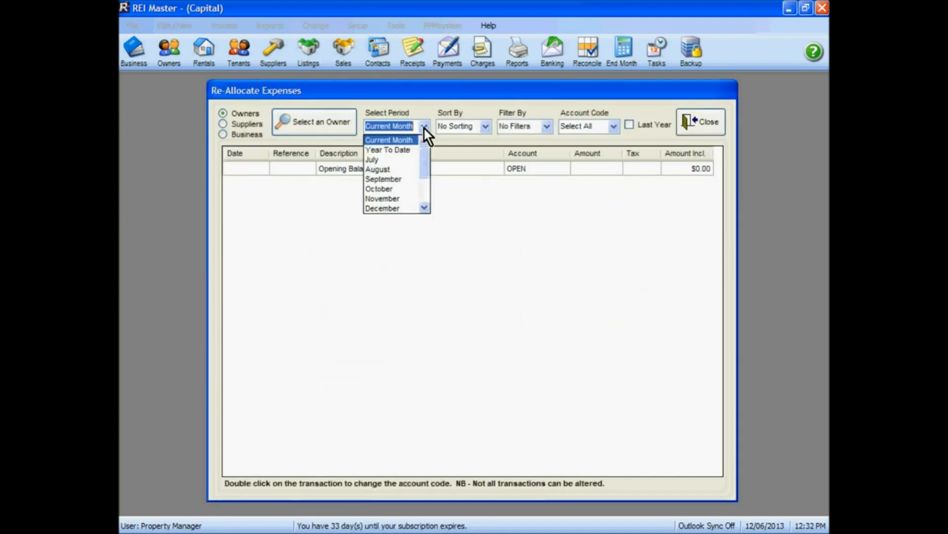
pyautogui.click(425, 197)
pyautogui.click(389, 209)
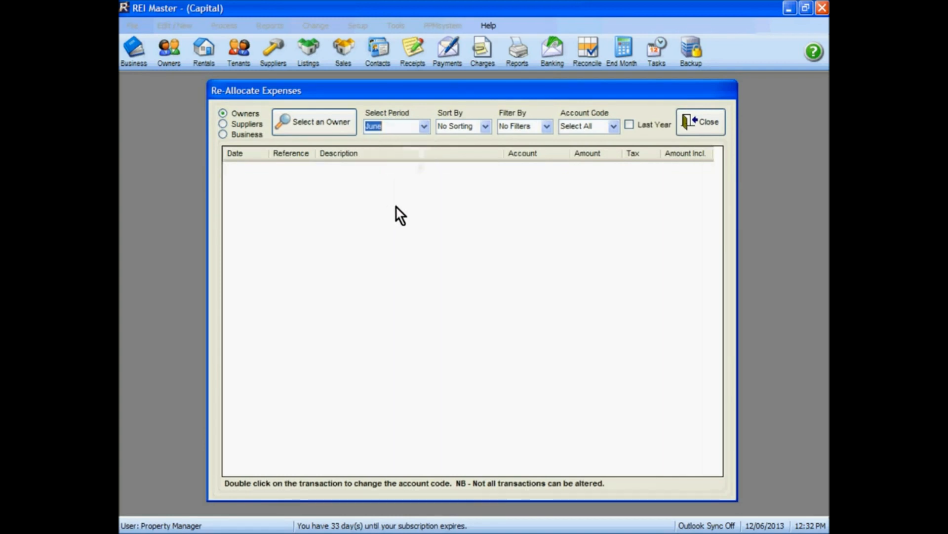
pyautogui.click(630, 124)
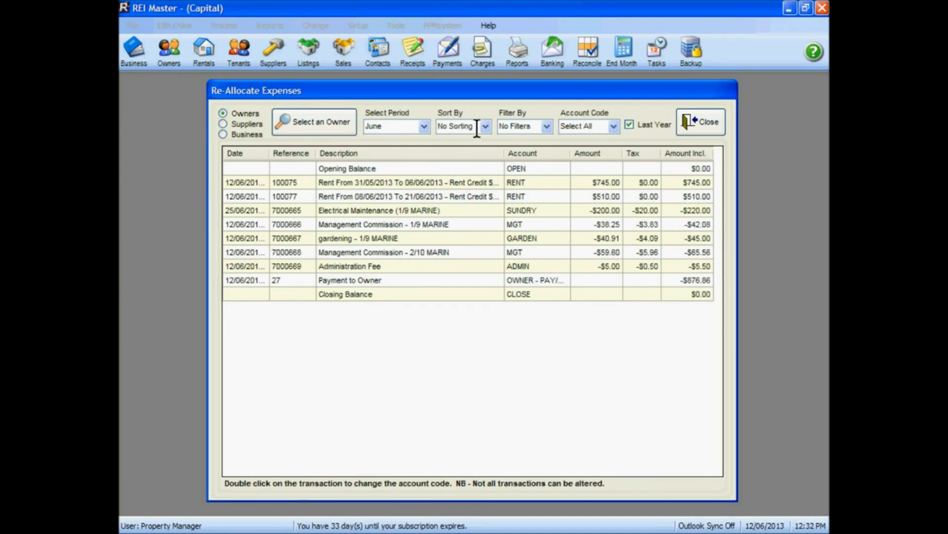
# View only the transactions with account code SUNDRY, and restore the account code filter to Select All.
pyautogui.click(614, 127)
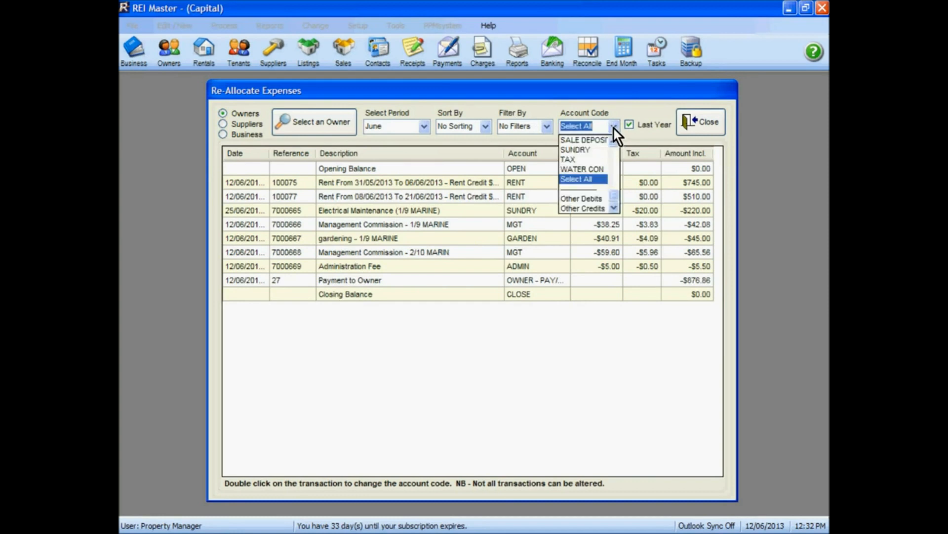
pyautogui.click(585, 150)
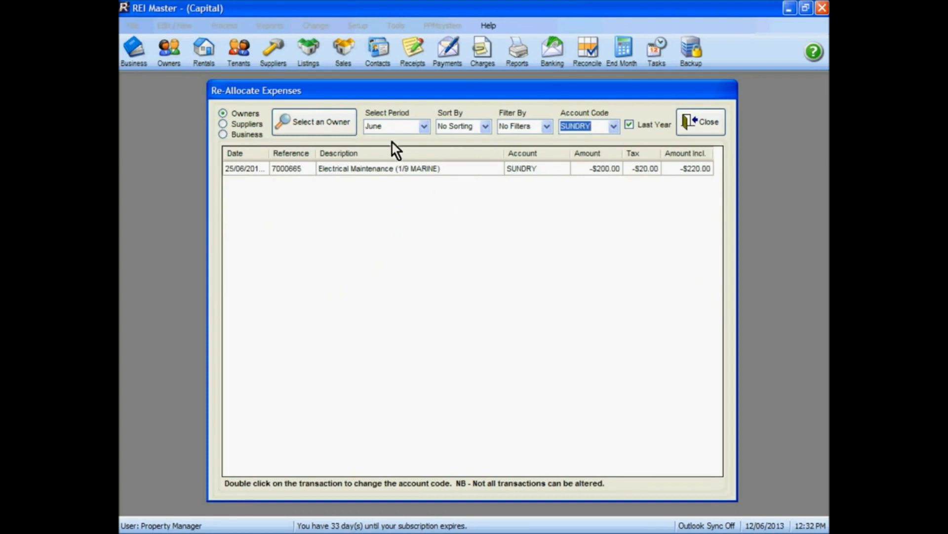
pyautogui.click(613, 128)
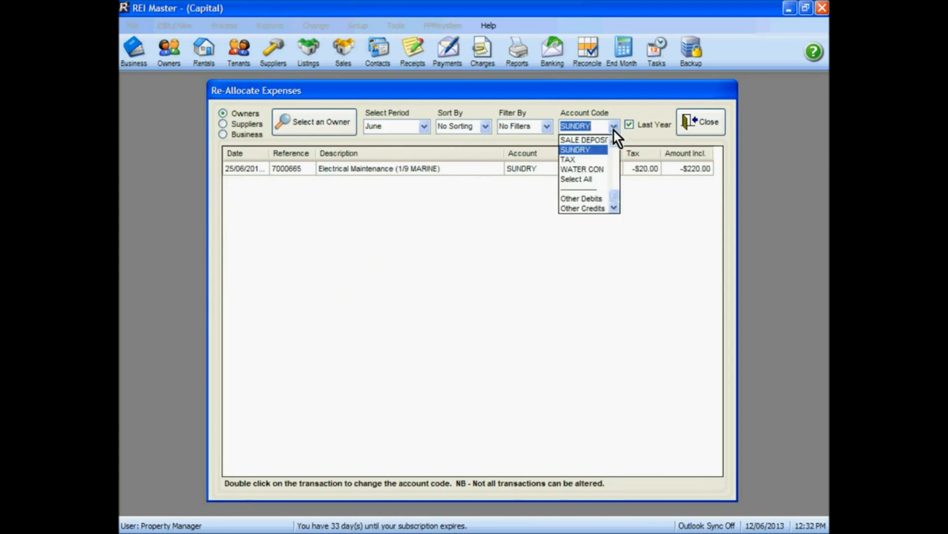
pyautogui.click(587, 179)
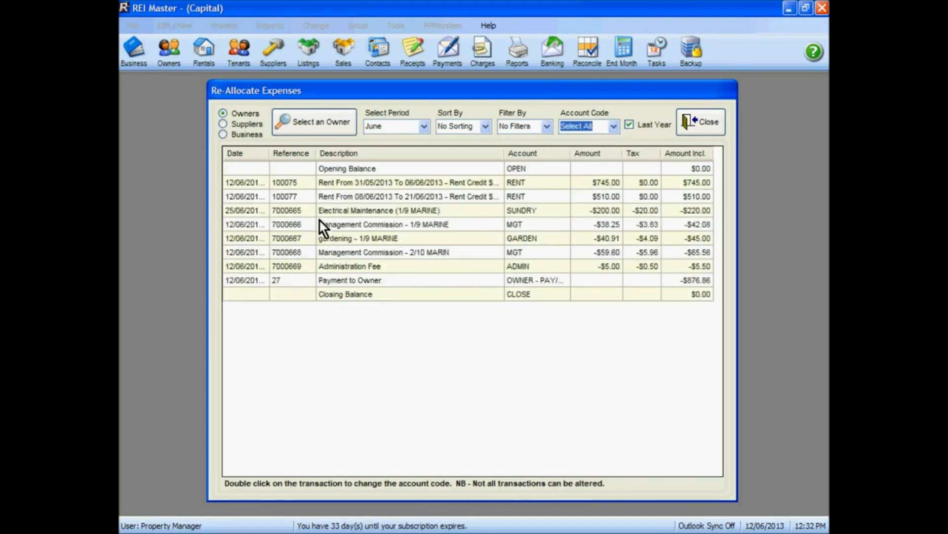
# Re-assign the Electrical Maintenance (1/9 MARINE) expense to account code R&M, save and confirm the change, and close Re-Allocate Expenses.
pyautogui.click(469, 214)
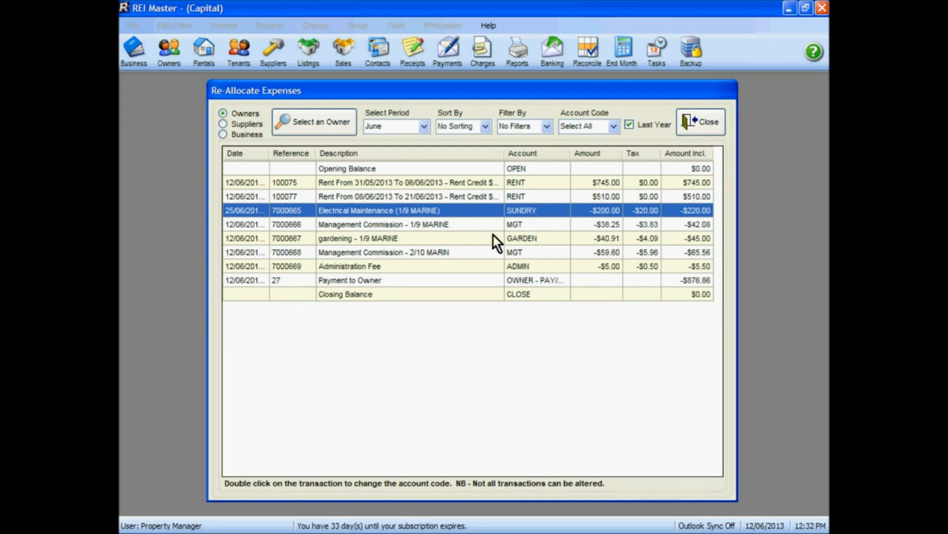
pyautogui.doubleClick(488, 210)
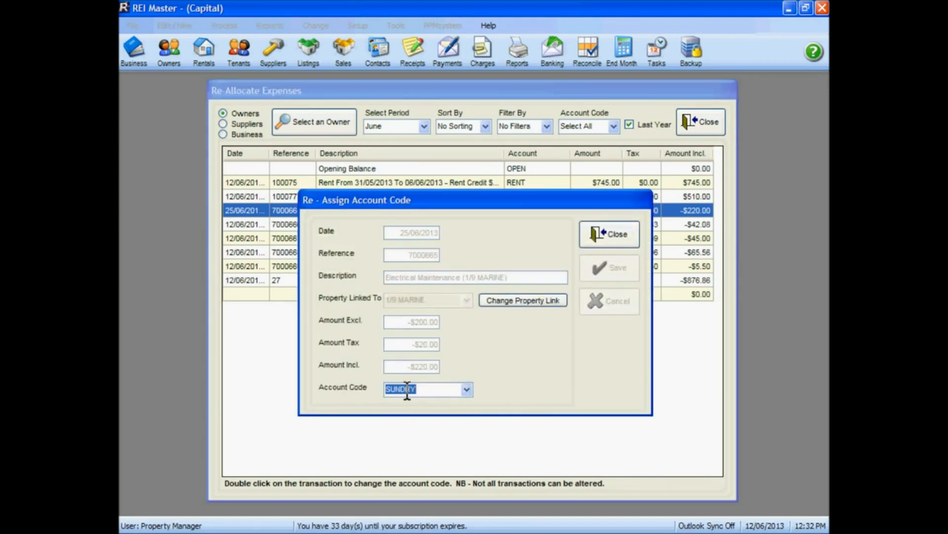
pyautogui.click(467, 389)
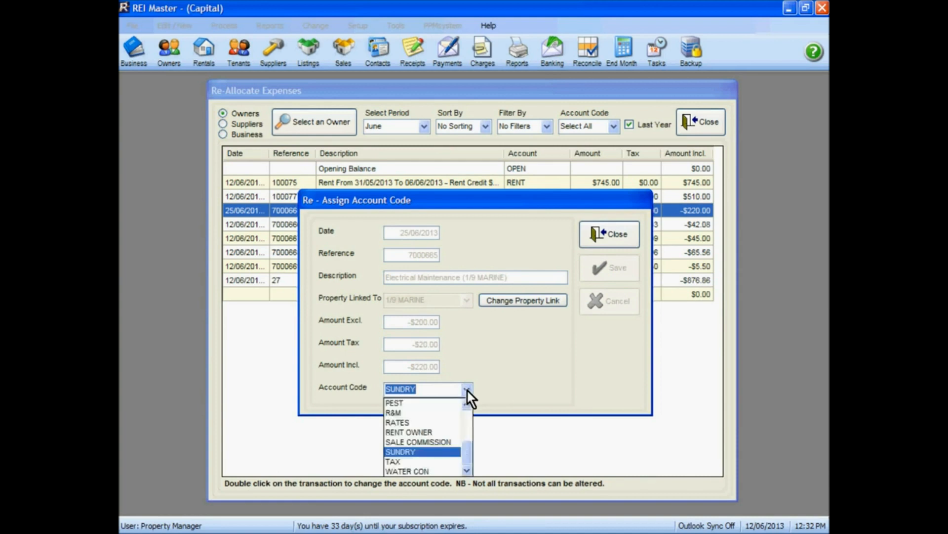
pyautogui.click(434, 413)
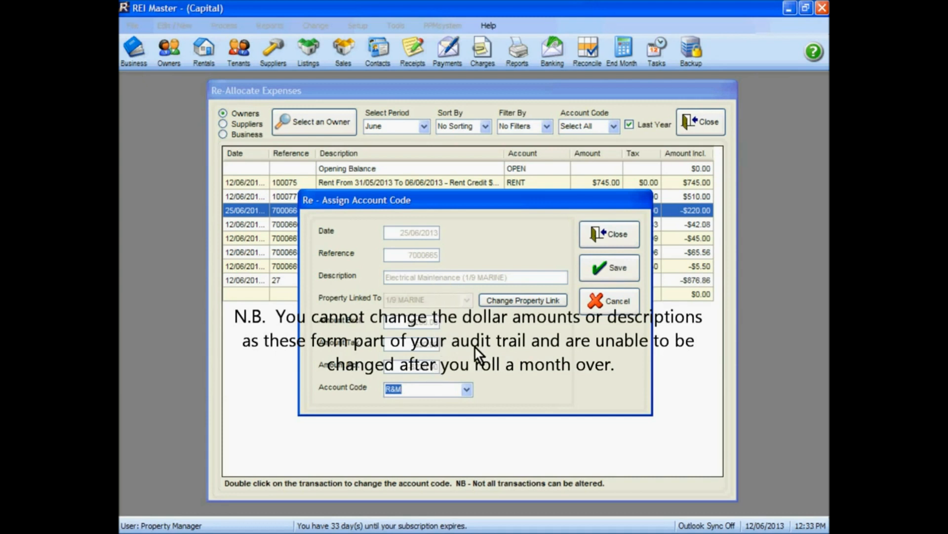
pyautogui.click(608, 270)
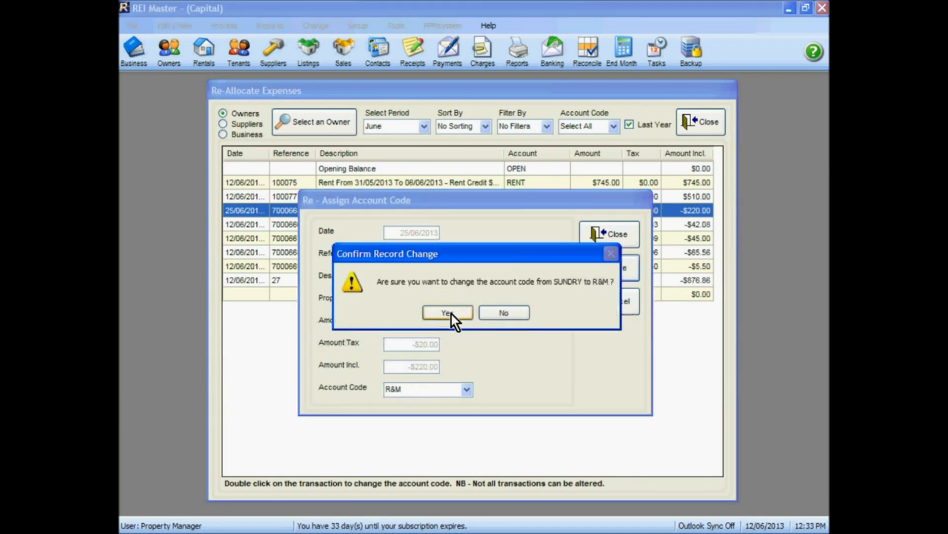
pyautogui.click(447, 312)
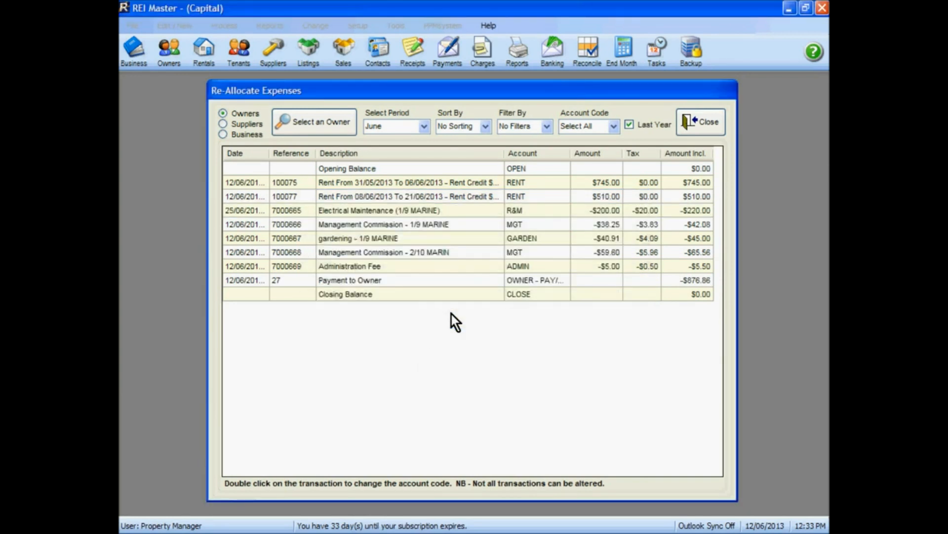
pyautogui.click(530, 211)
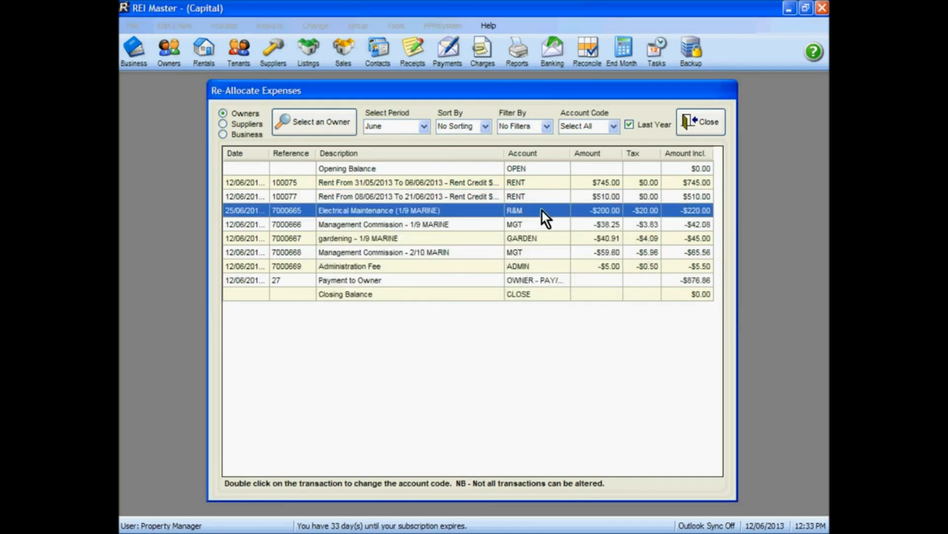
pyautogui.click(701, 119)
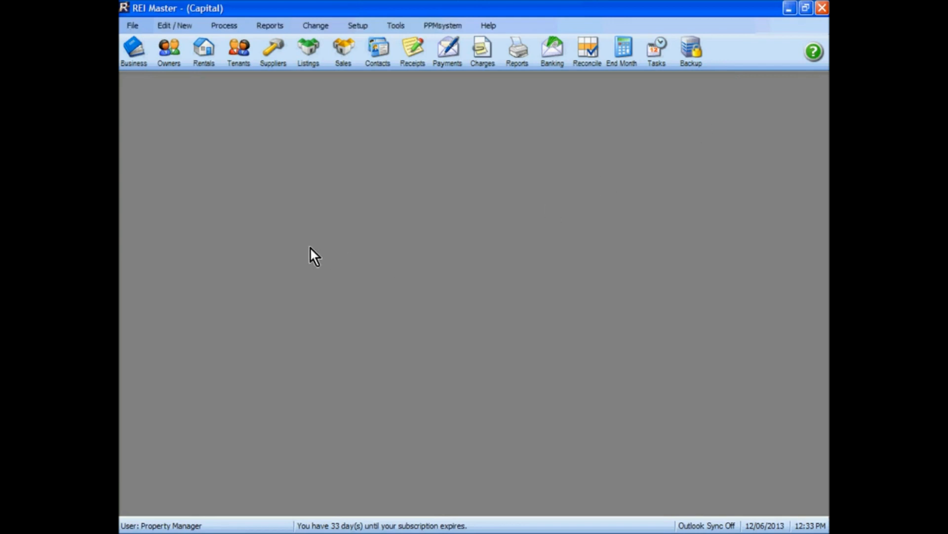
# Open the record of the owner whose expense was re-allocated from the owners list.
pyautogui.click(171, 55)
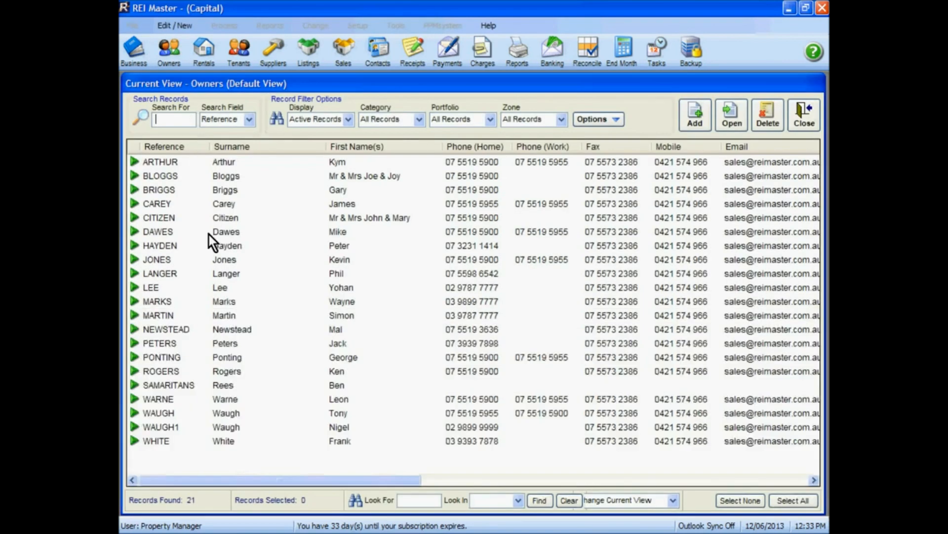
pyautogui.click(177, 260)
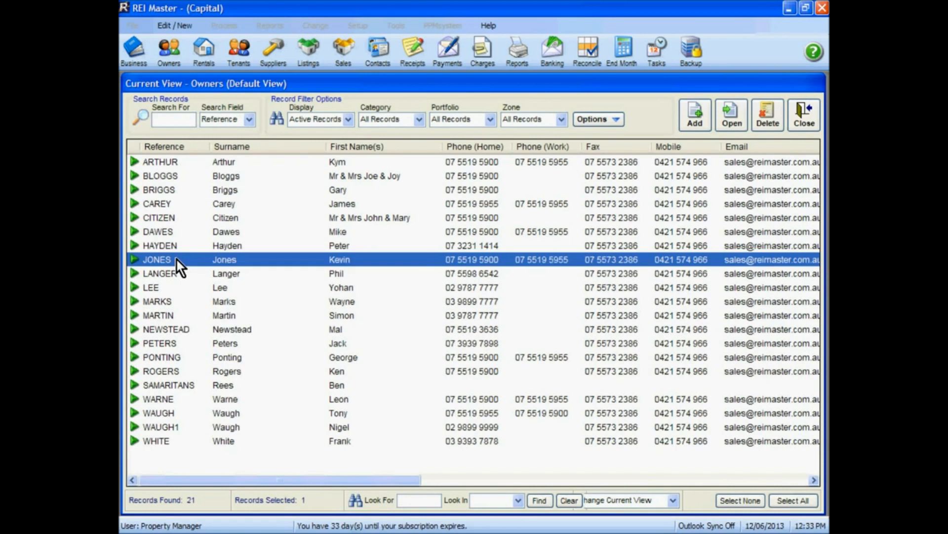
pyautogui.doubleClick(222, 258)
# Preview the owner's Financial Year Summary with Current Financial Year switched off, check the re-allocated expense, and close the report.
pyautogui.click(294, 165)
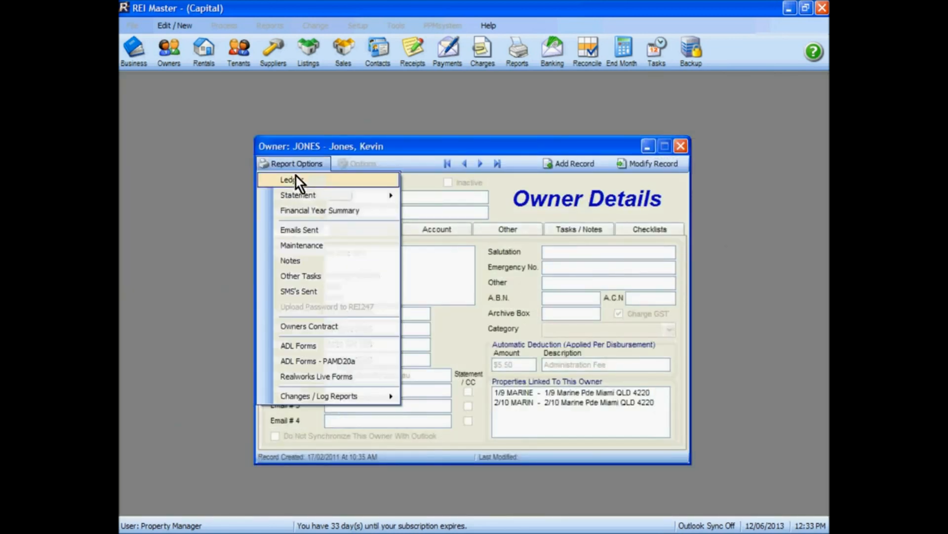
pyautogui.click(296, 211)
pyautogui.click(339, 268)
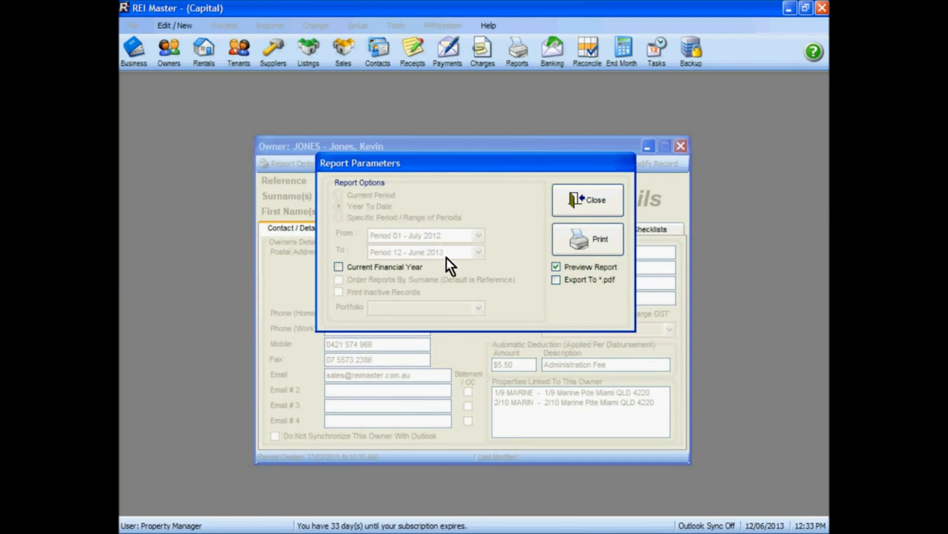
pyautogui.click(596, 237)
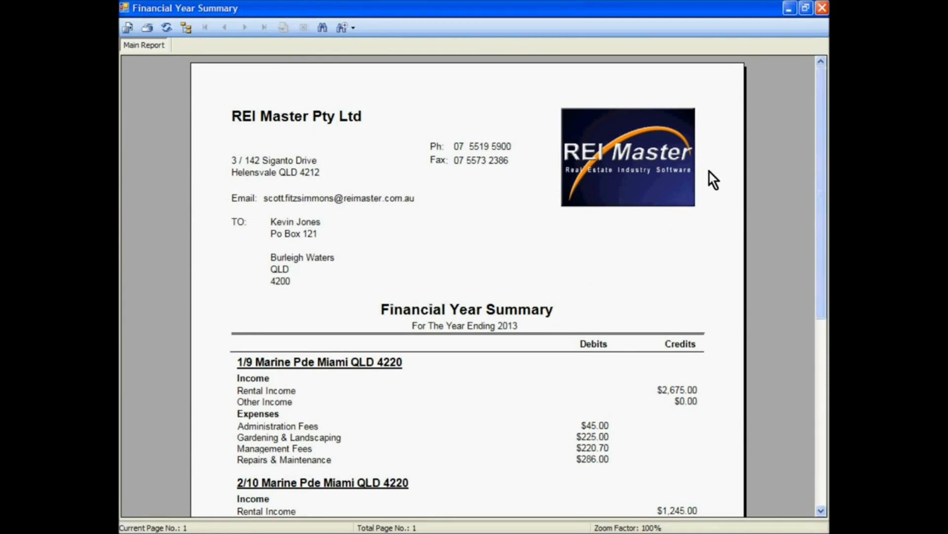
pyautogui.click(822, 7)
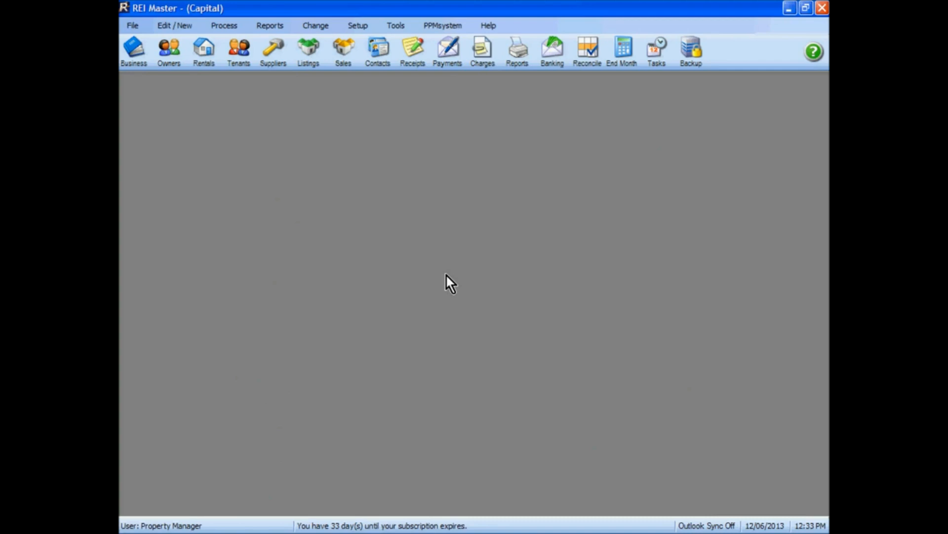